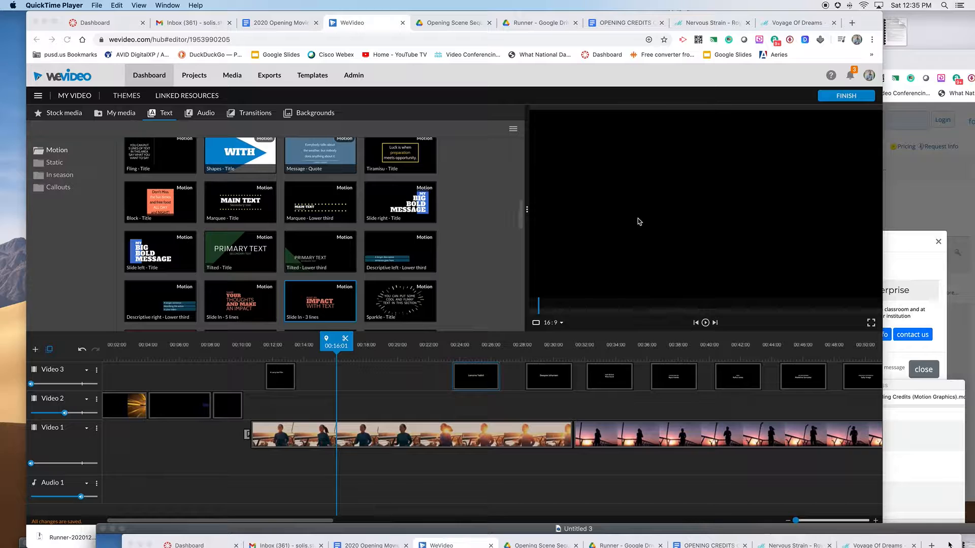
Play back the timeline from around the 00:10 mark to review the opening titles.
{"action": "left_click_drag", "start_coordinate": [520, 215], "coordinate": [523, 289]}
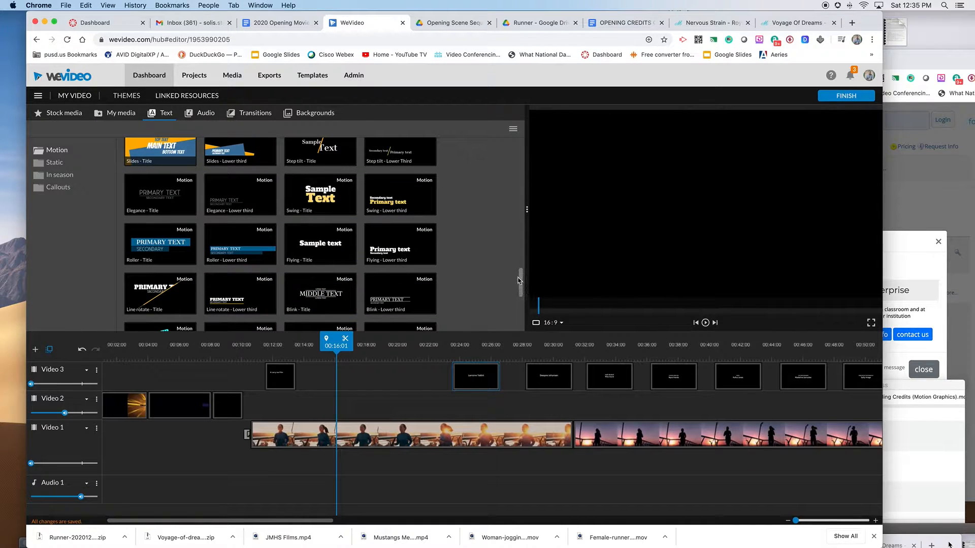
{"action": "left_click_drag", "start_coordinate": [337, 346], "coordinate": [271, 350]}
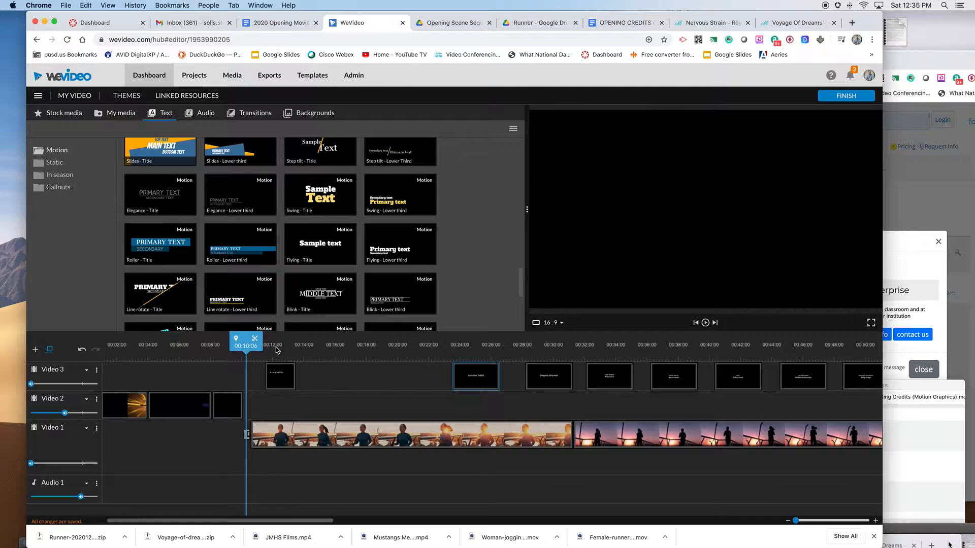
{"action": "key", "text": "space"}
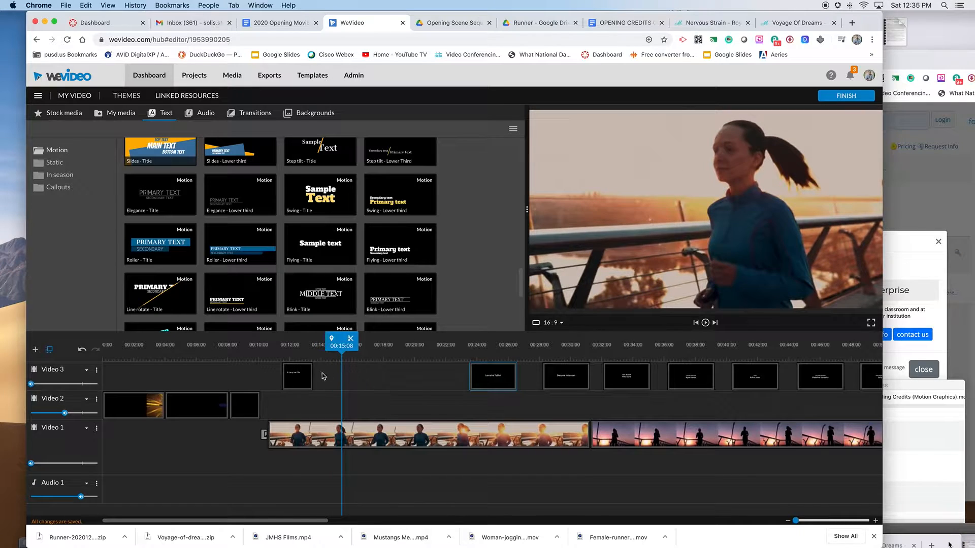
Open the 'A Larry Joe Film' title clip in the text editor, nudge the text box slightly, and save the changes.
{"action": "left_click", "coordinate": [297, 376]}
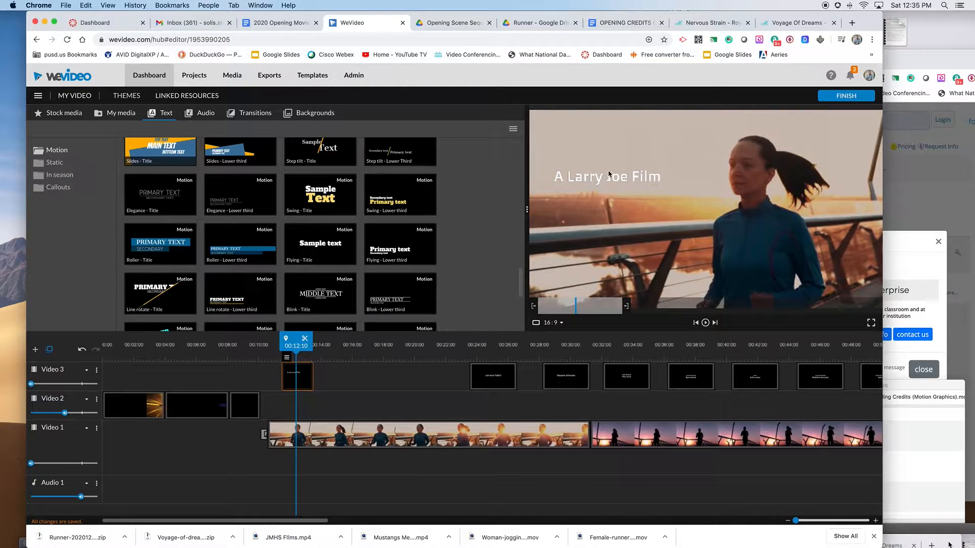
{"action": "double_click", "coordinate": [292, 376]}
{"action": "left_click_drag", "start_coordinate": [586, 182], "coordinate": [587, 195]}
{"action": "left_click", "coordinate": [587, 194]}
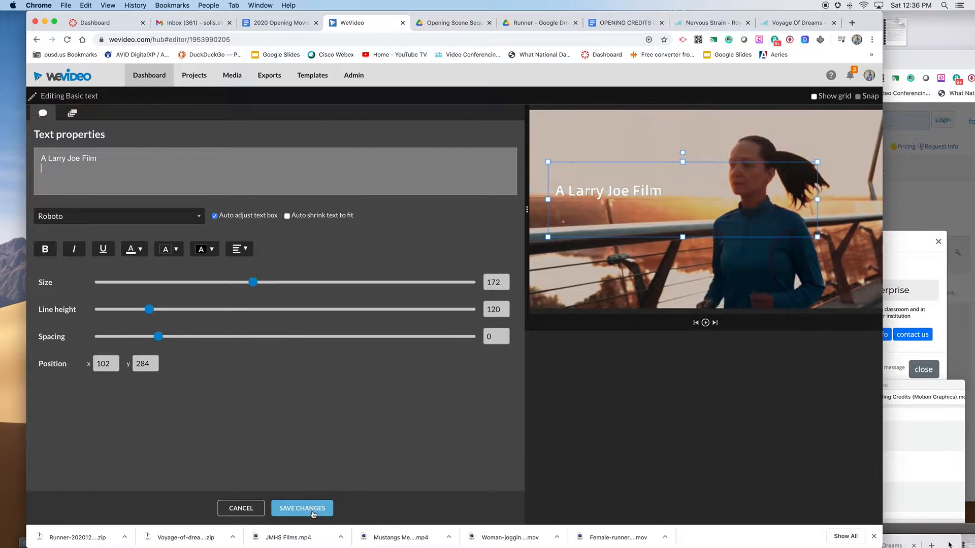
{"action": "left_click", "coordinate": [311, 510]}
Add the Line wipe - Title template to the Video 3 track right after the first title clip.
{"action": "key", "text": "space"}
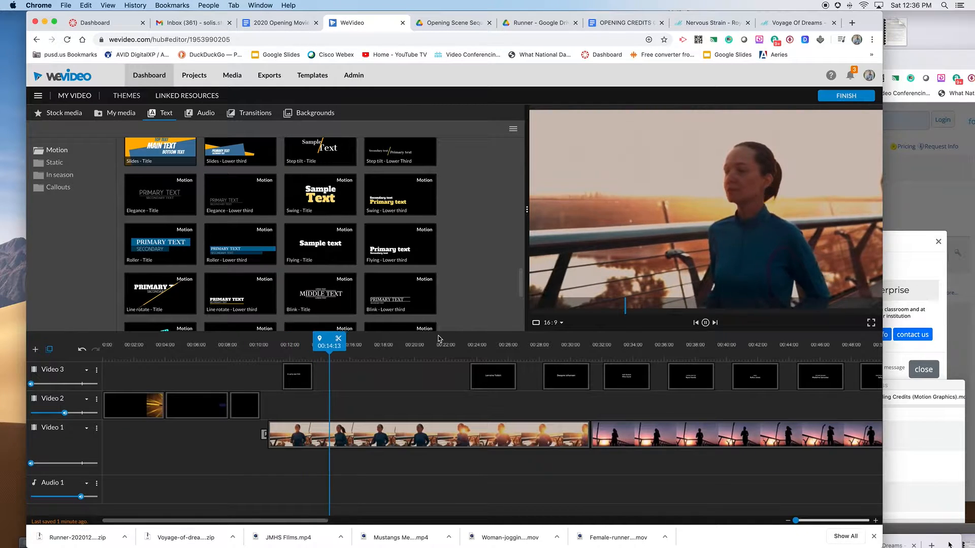
{"action": "key", "text": "space"}
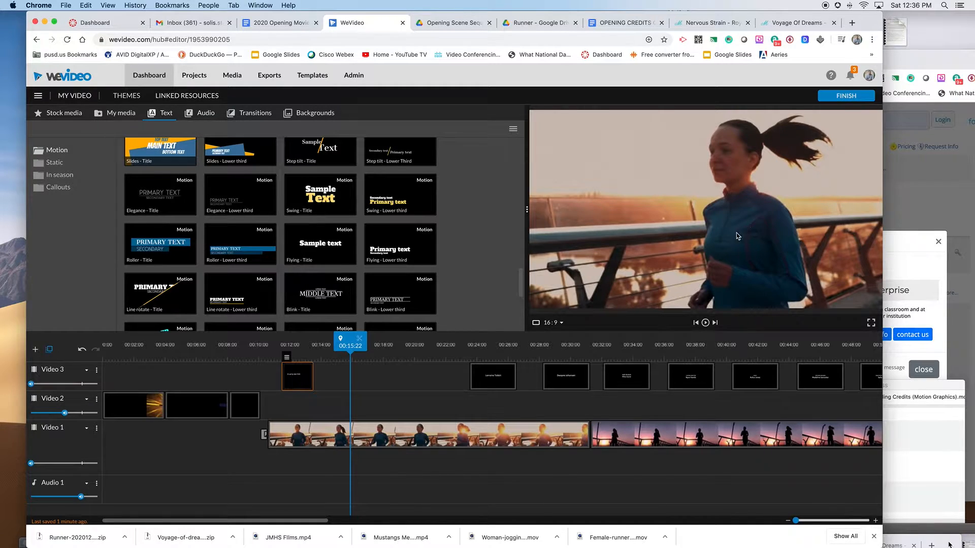
{"action": "mouse_move", "coordinate": [868, 22]}
{"action": "left_mouse_down"}
{"action": "mouse_move", "coordinate": [832, 18]}
{"action": "mouse_move", "coordinate": [881, 21]}
{"action": "left_mouse_up"}
{"action": "left_click_drag", "start_coordinate": [537, 212], "coordinate": [529, 211]}
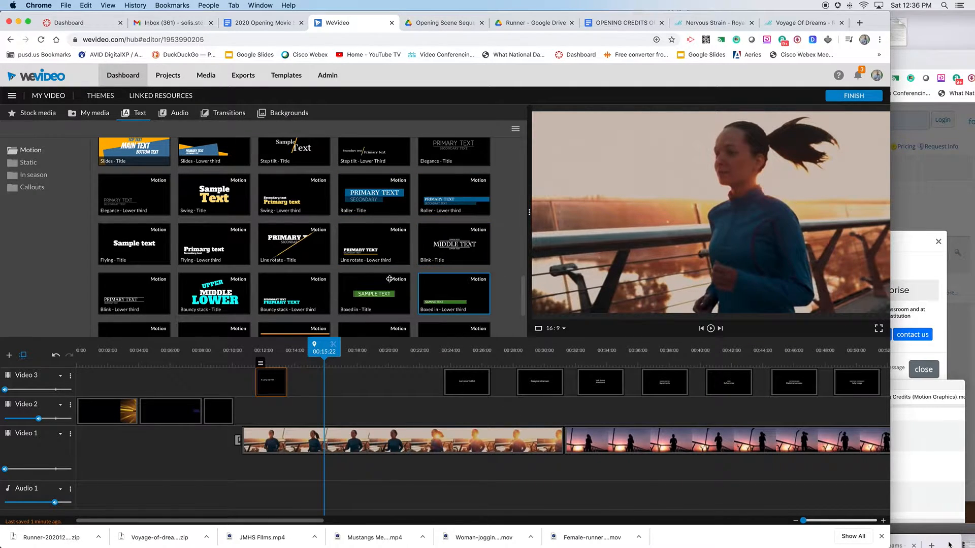
{"action": "left_click_drag", "start_coordinate": [524, 297], "coordinate": [524, 304]}
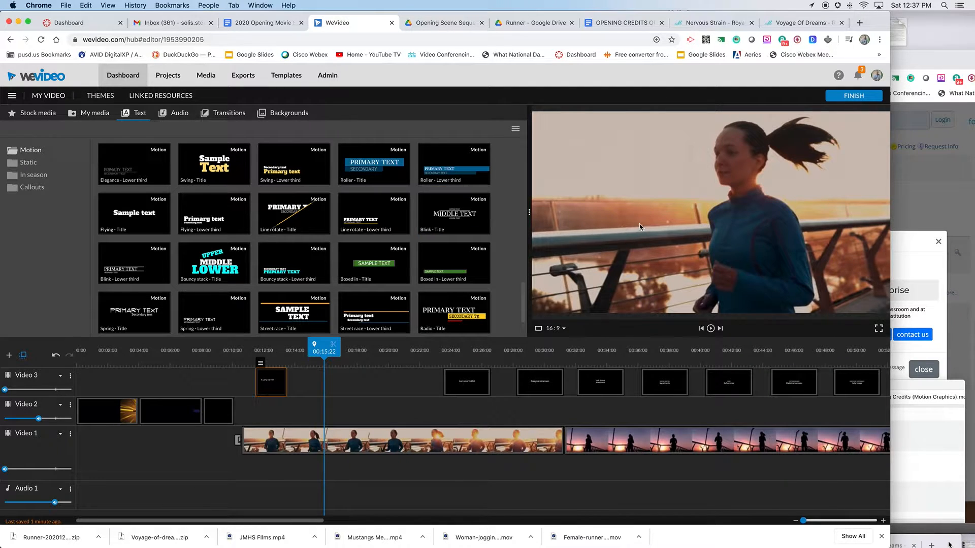
{"action": "left_click_drag", "start_coordinate": [522, 305], "coordinate": [527, 250]}
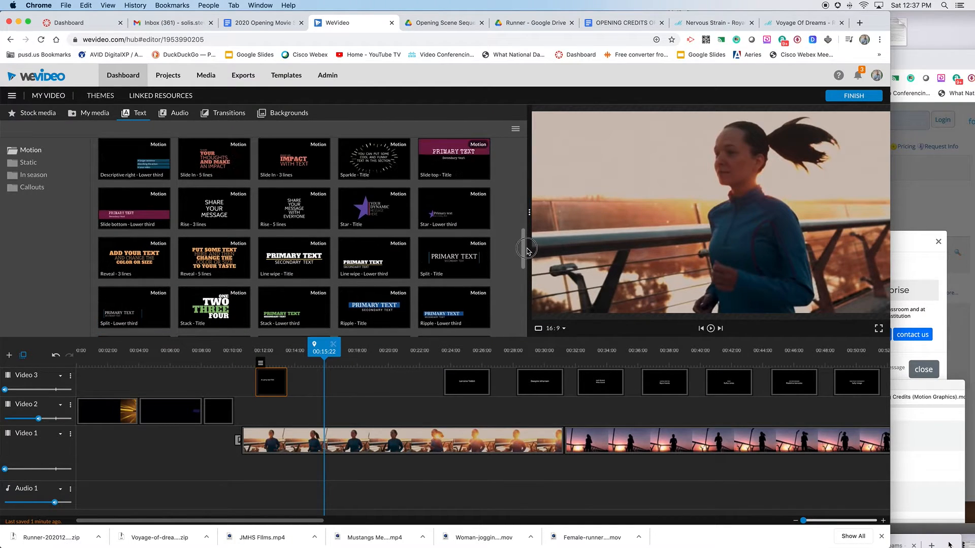
{"action": "left_click_drag", "start_coordinate": [447, 350], "coordinate": [330, 352]}
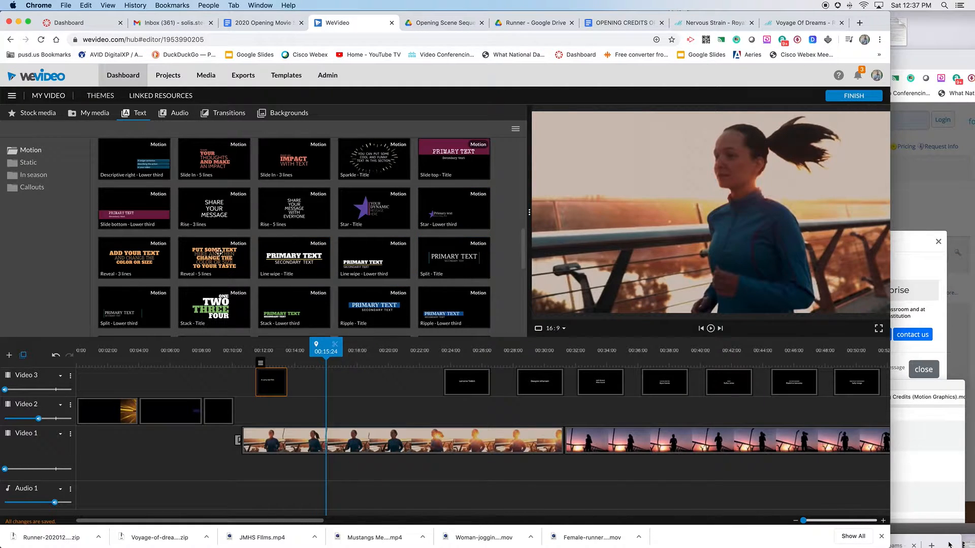
{"action": "left_click_drag", "start_coordinate": [298, 262], "coordinate": [315, 391]}
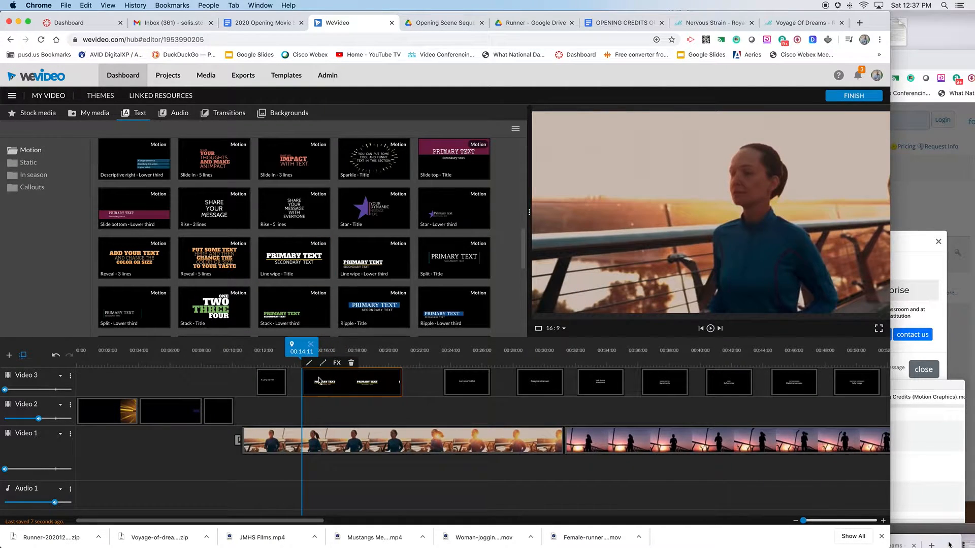
Set the Line wipe title's primary text to Twisted and its secondary text to Sister, and save.
{"action": "double_click", "coordinate": [318, 381]}
{"action": "left_click", "coordinate": [140, 212]}
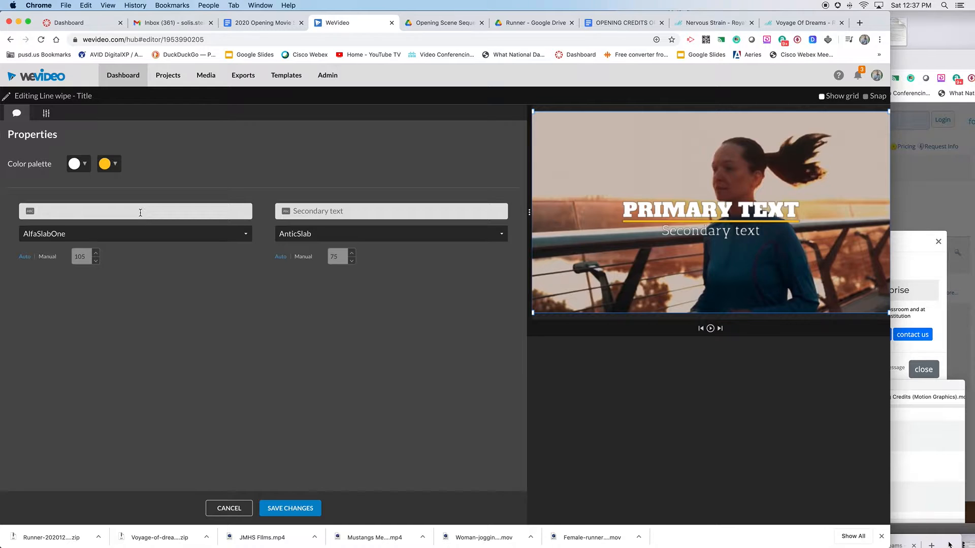
{"action": "type", "text": "Twis"}
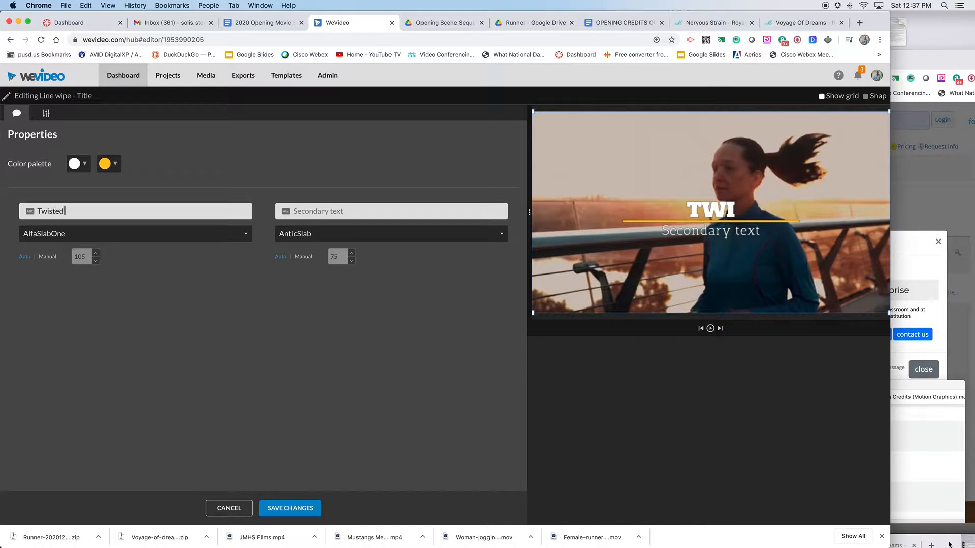
{"action": "type", "text": "ted"}
{"action": "key", "text": "Tab"}
{"action": "type", "text": "Sister"}
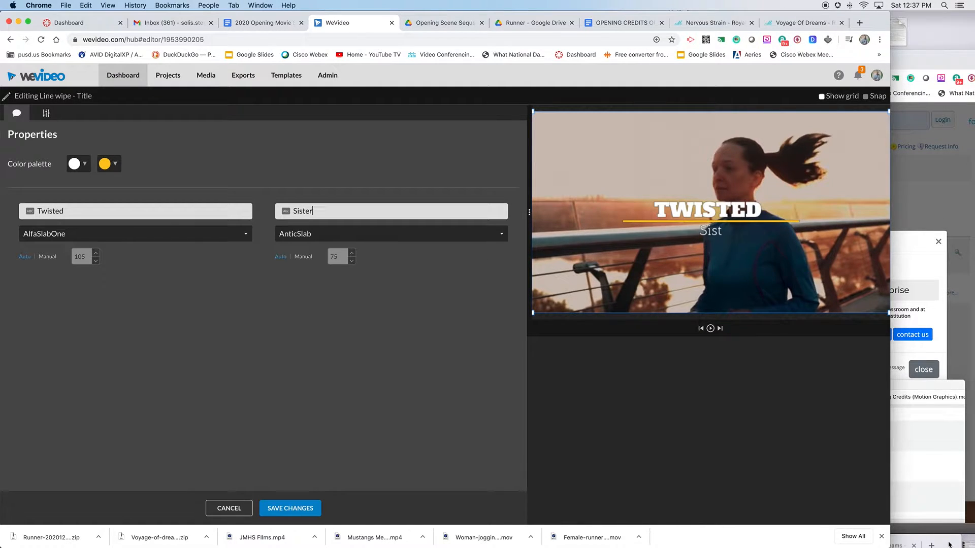
{"action": "left_click", "coordinate": [290, 508]}
Play back the new Twisted Sister title on the timeline.
{"action": "left_click_drag", "start_coordinate": [332, 351], "coordinate": [248, 356]}
{"action": "key", "text": "space"}
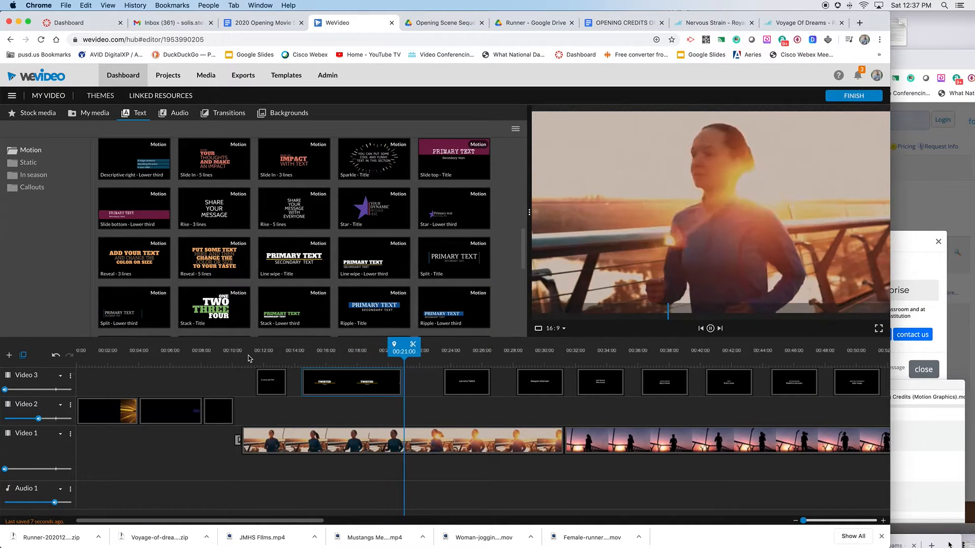
{"action": "key", "text": "space"}
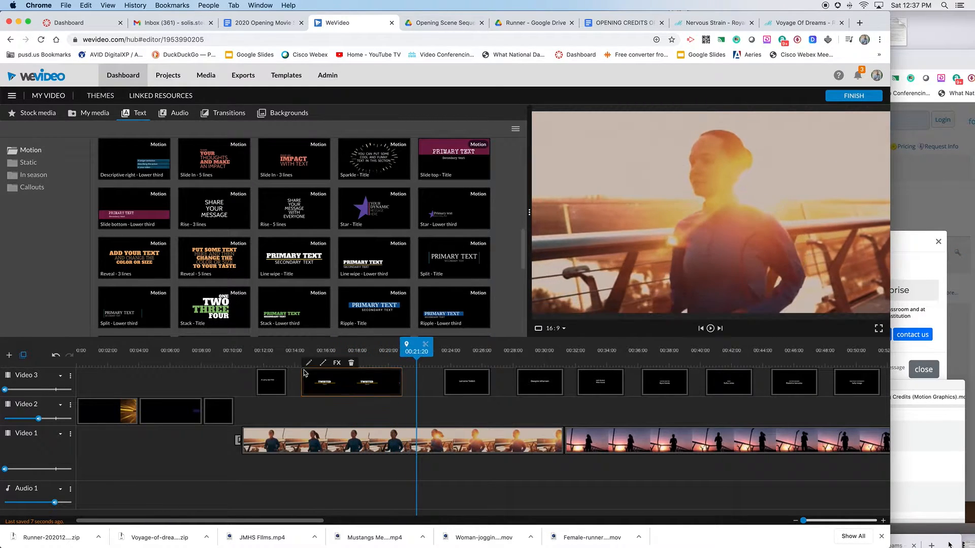
Change the Line wipe title's accent colour to dark red #671919 and save the changes.
{"action": "double_click", "coordinate": [336, 380]}
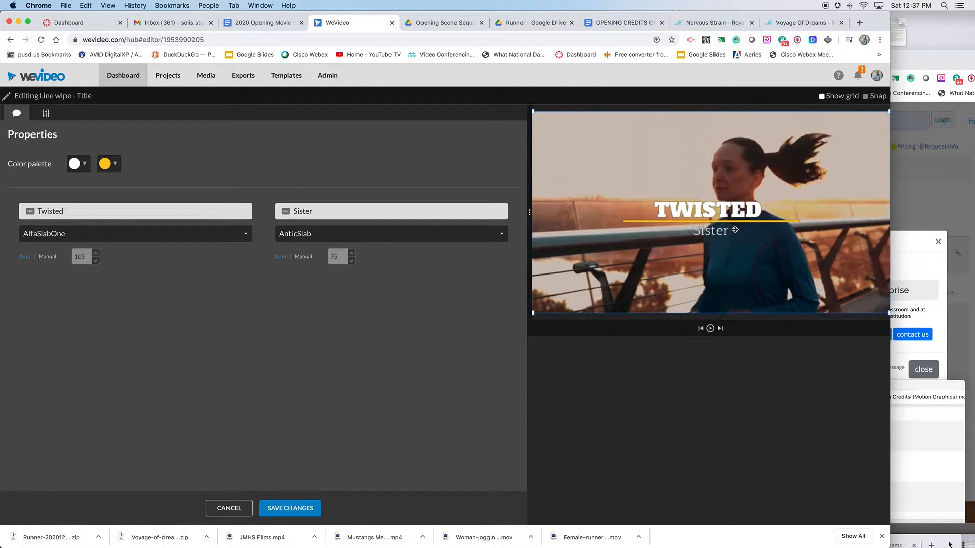
{"action": "left_click", "coordinate": [104, 165]}
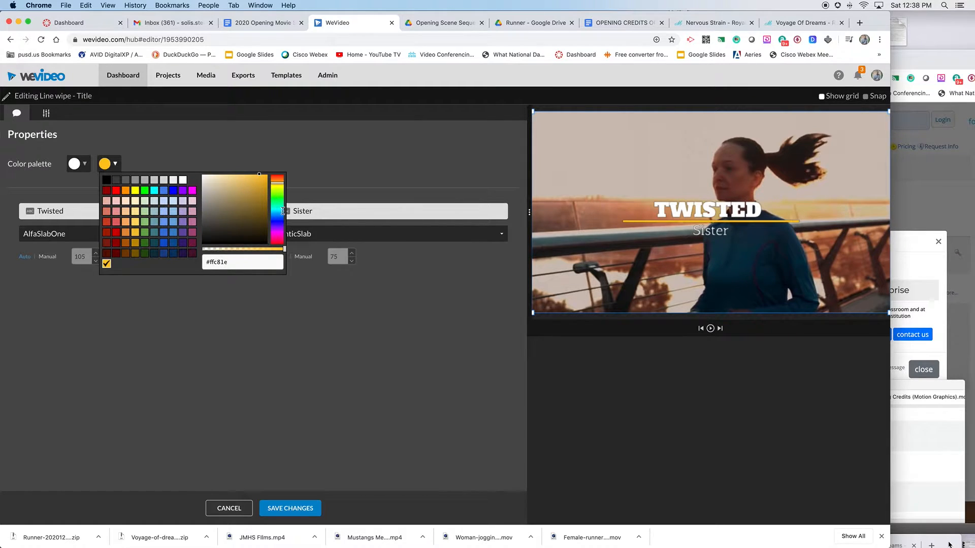
{"action": "left_click", "coordinate": [278, 184]}
{"action": "left_click_drag", "start_coordinate": [279, 183], "coordinate": [278, 192]}
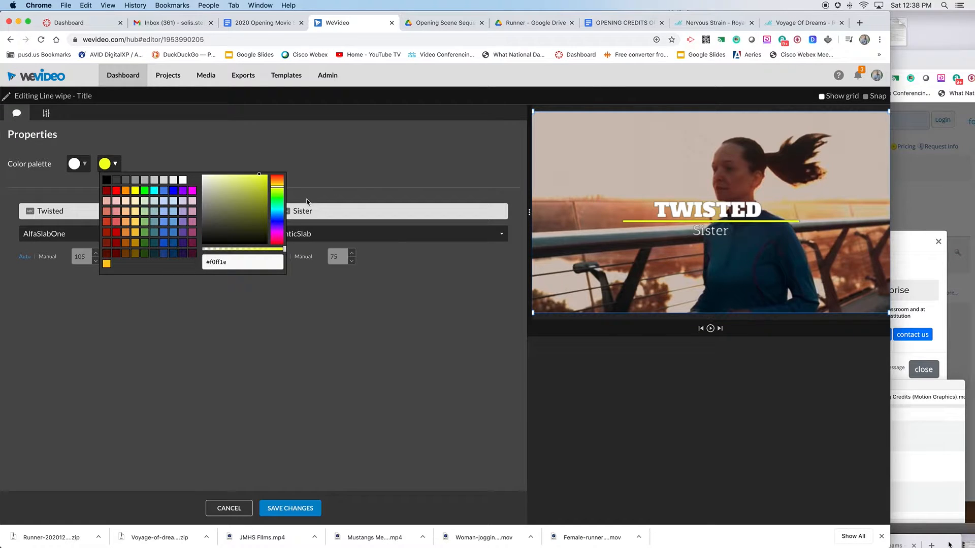
{"action": "left_click_drag", "start_coordinate": [278, 199], "coordinate": [277, 218]}
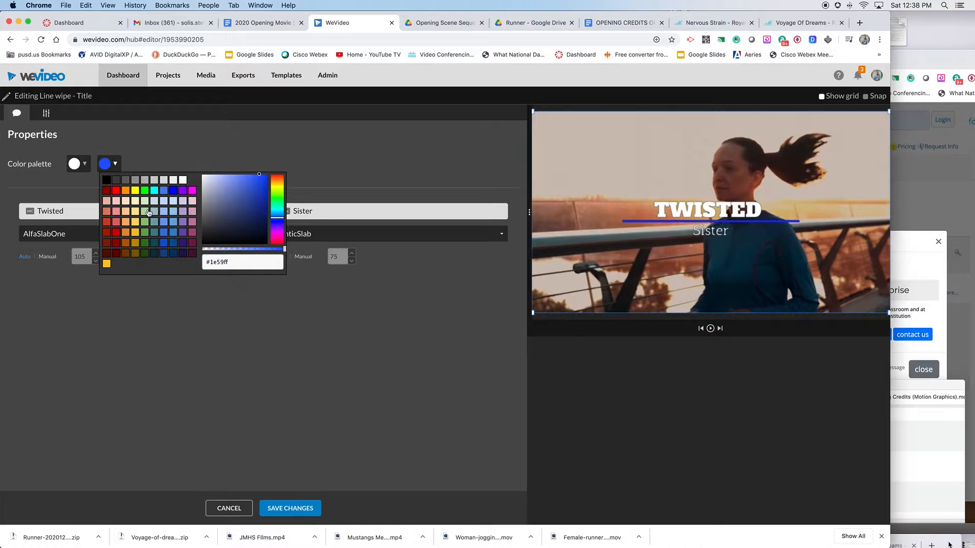
{"action": "left_click", "coordinate": [107, 192]}
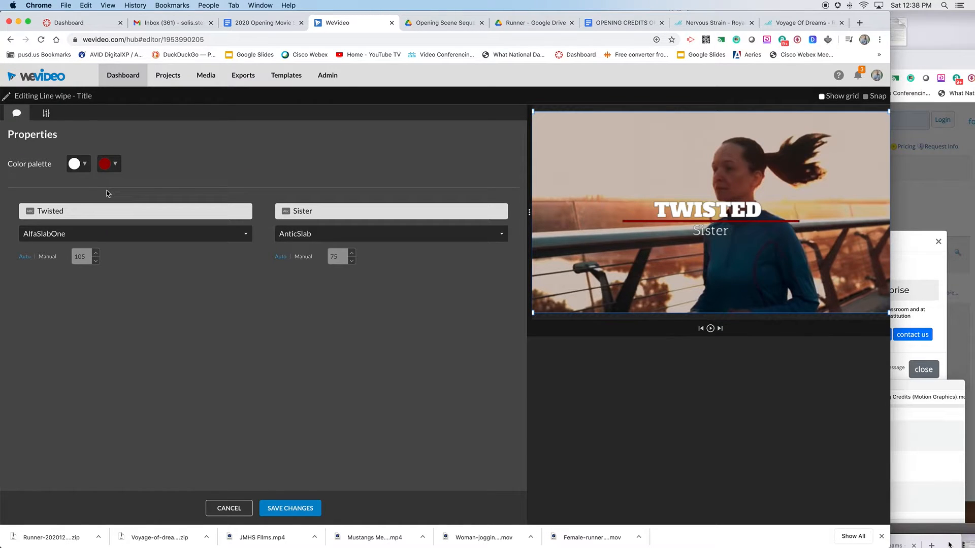
{"action": "left_click", "coordinate": [109, 163]}
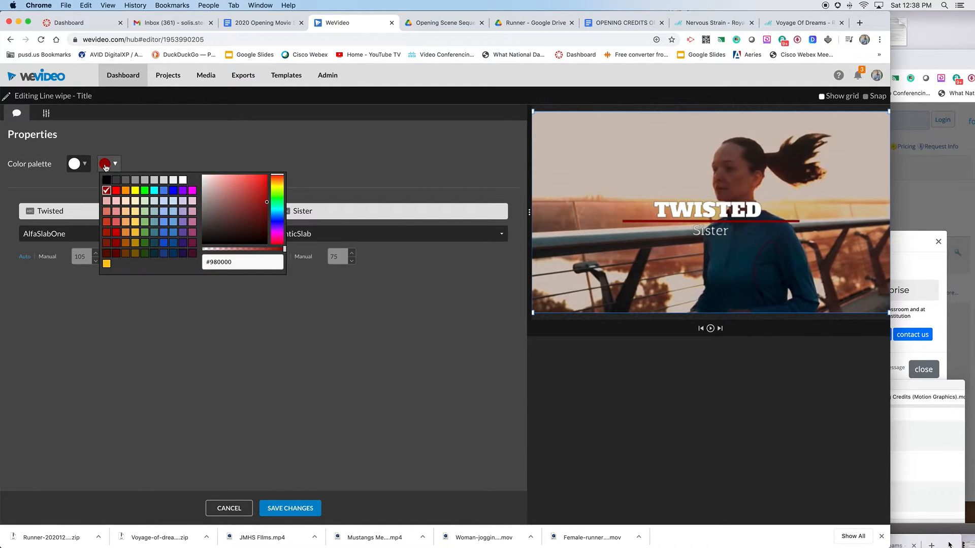
{"action": "left_click_drag", "start_coordinate": [252, 235], "coordinate": [256, 212]}
{"action": "left_click", "coordinate": [250, 212]}
{"action": "left_click", "coordinate": [241, 205]}
{"action": "left_click", "coordinate": [250, 211]}
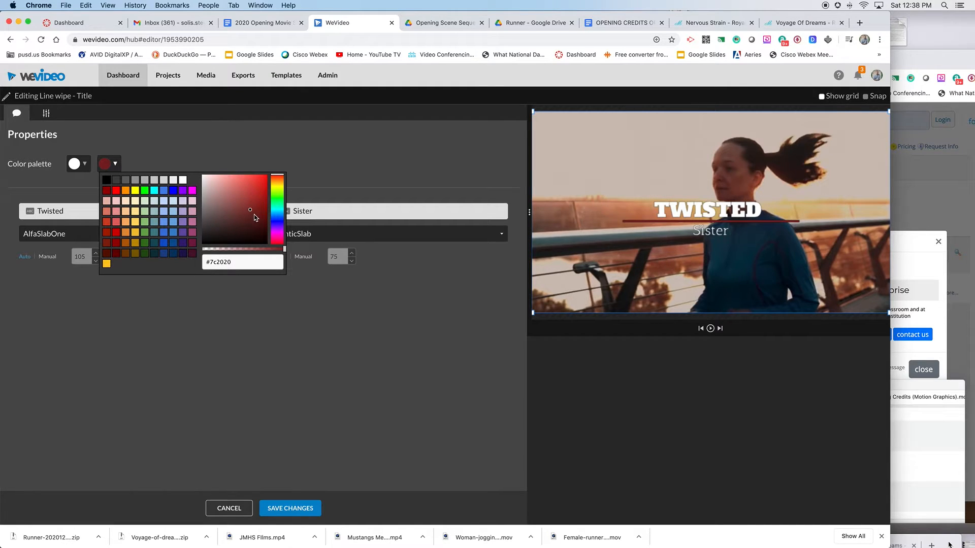
{"action": "left_click", "coordinate": [252, 215]}
{"action": "left_click", "coordinate": [296, 510]}
Reopen the Twisted Sister title and set the primary text's font to Creepster.
{"action": "left_click_drag", "start_coordinate": [343, 354], "coordinate": [278, 356]}
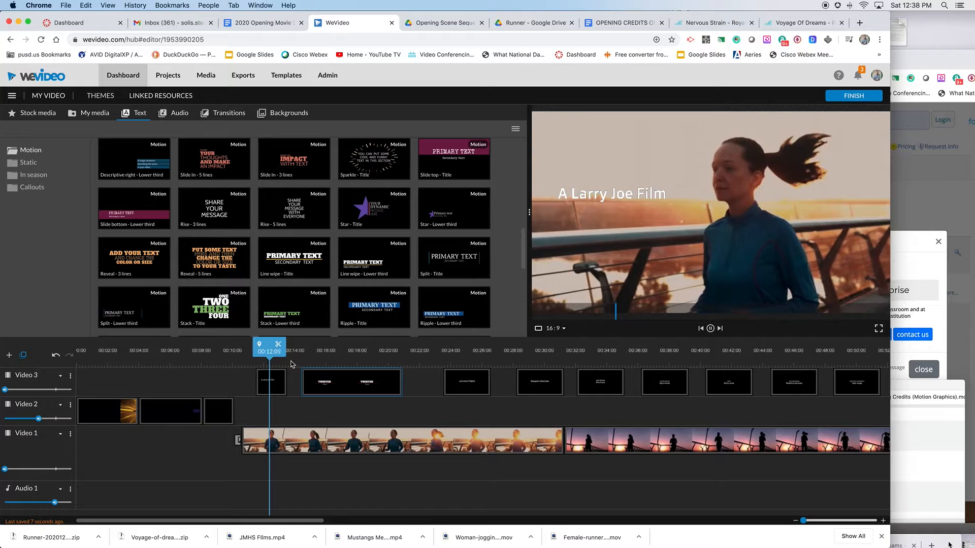
{"action": "key", "text": "space"}
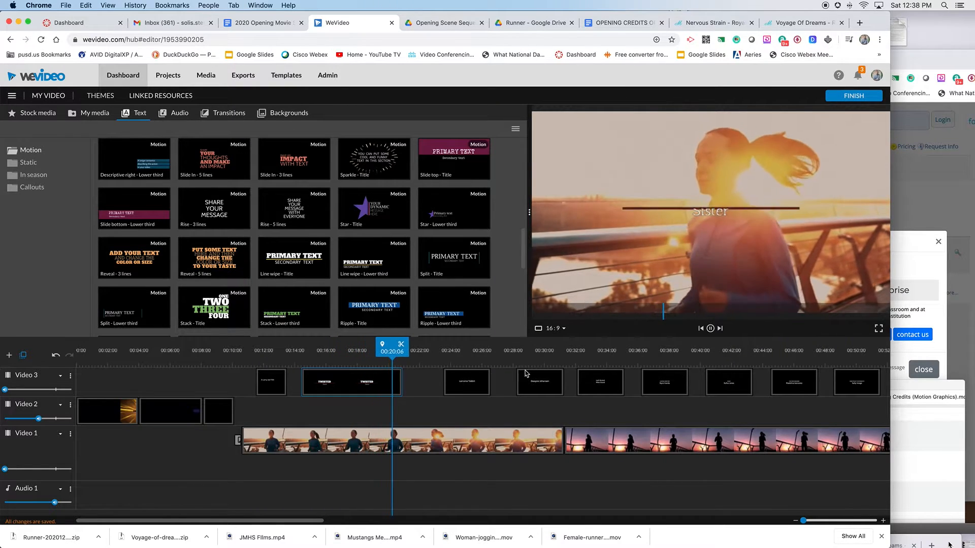
{"action": "left_click", "coordinate": [351, 384]}
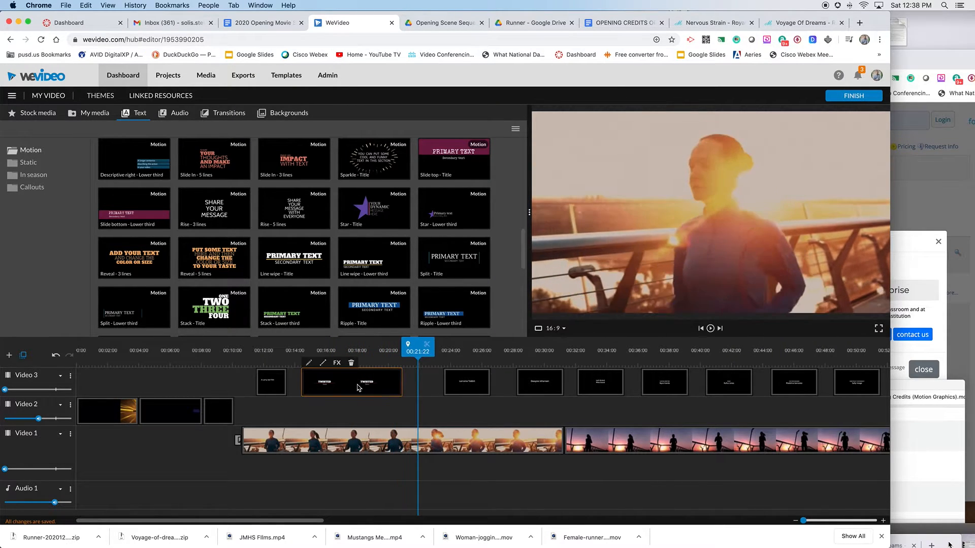
{"action": "left_click", "coordinate": [308, 363]}
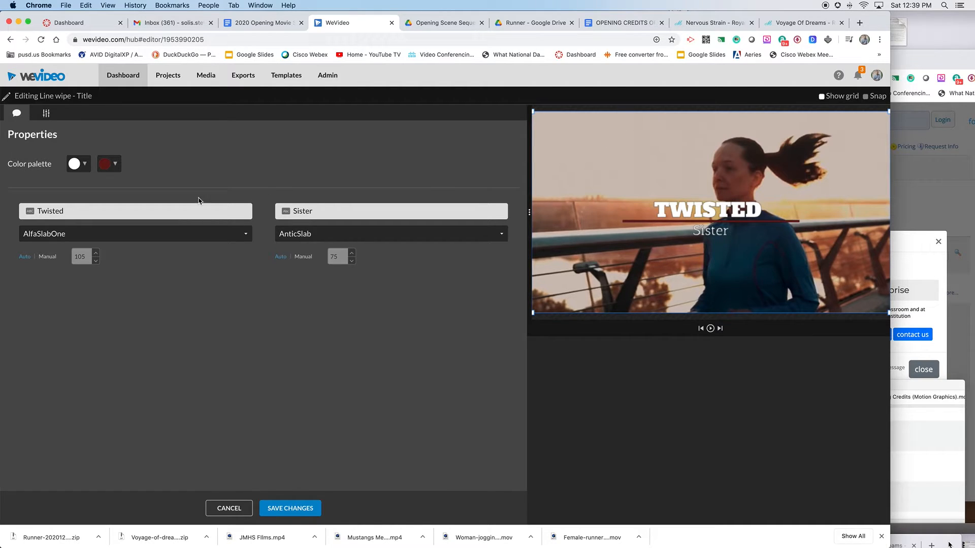
{"action": "left_click", "coordinate": [62, 213]}
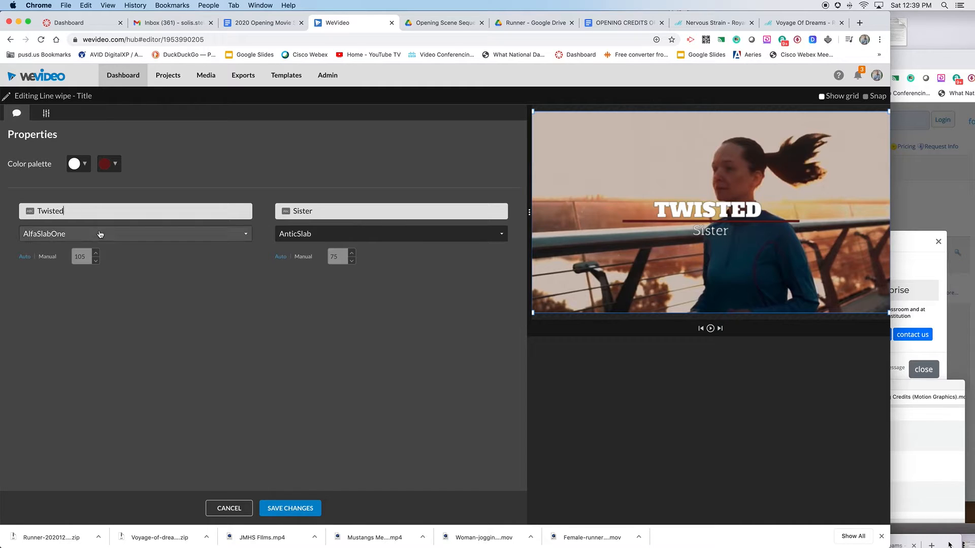
{"action": "left_click", "coordinate": [99, 235]}
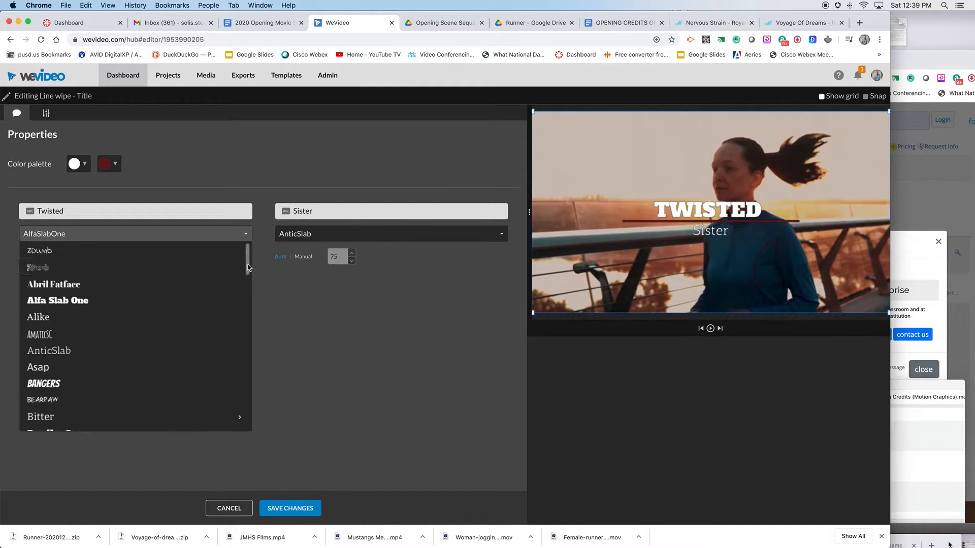
{"action": "left_click_drag", "start_coordinate": [247, 269], "coordinate": [240, 315]}
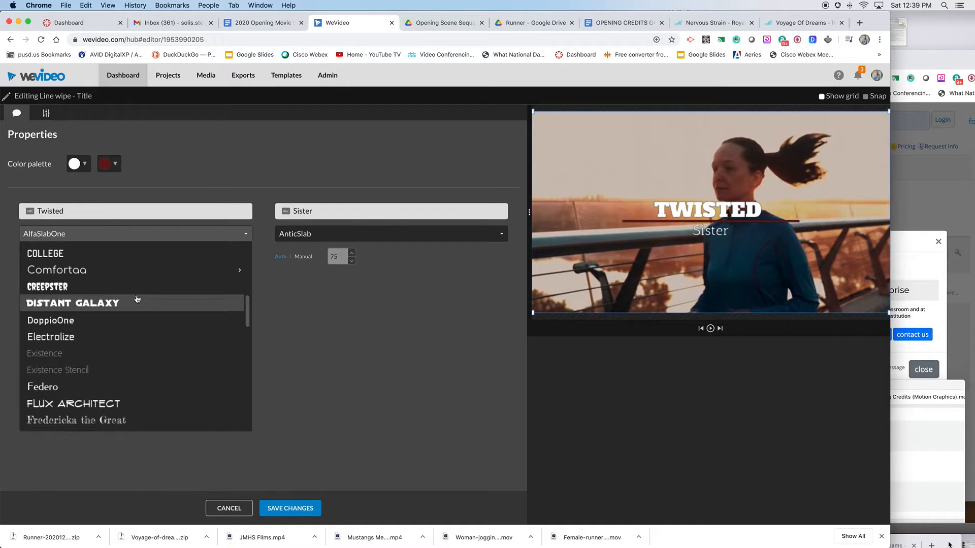
{"action": "left_click", "coordinate": [114, 287]}
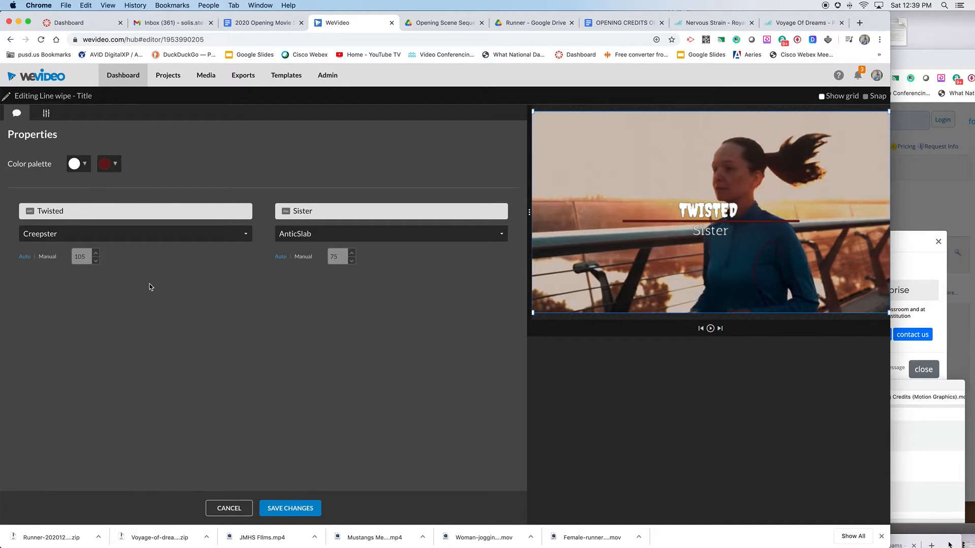
Change the Twisted text's font to TrueCrimes and save the title changes.
{"action": "left_click", "coordinate": [188, 234]}
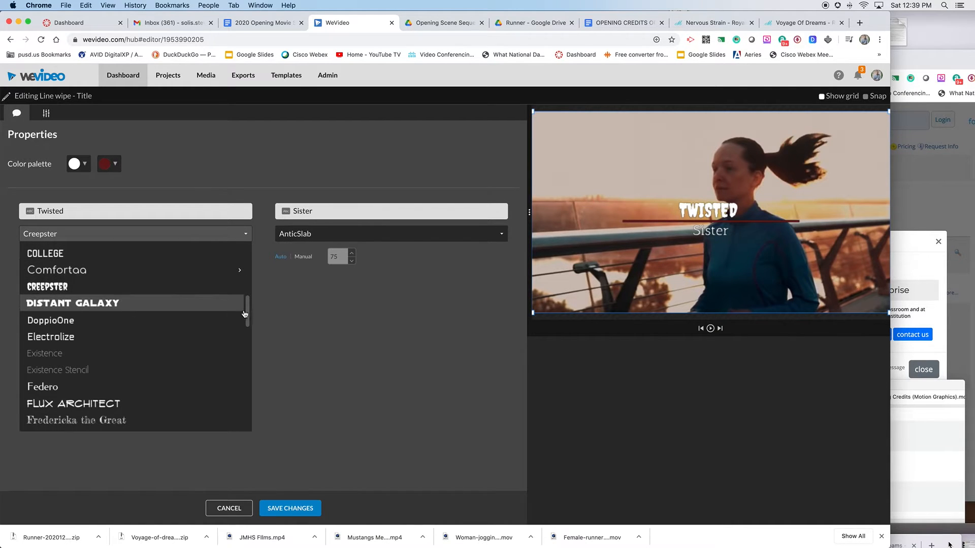
{"action": "left_click_drag", "start_coordinate": [244, 312], "coordinate": [248, 417]}
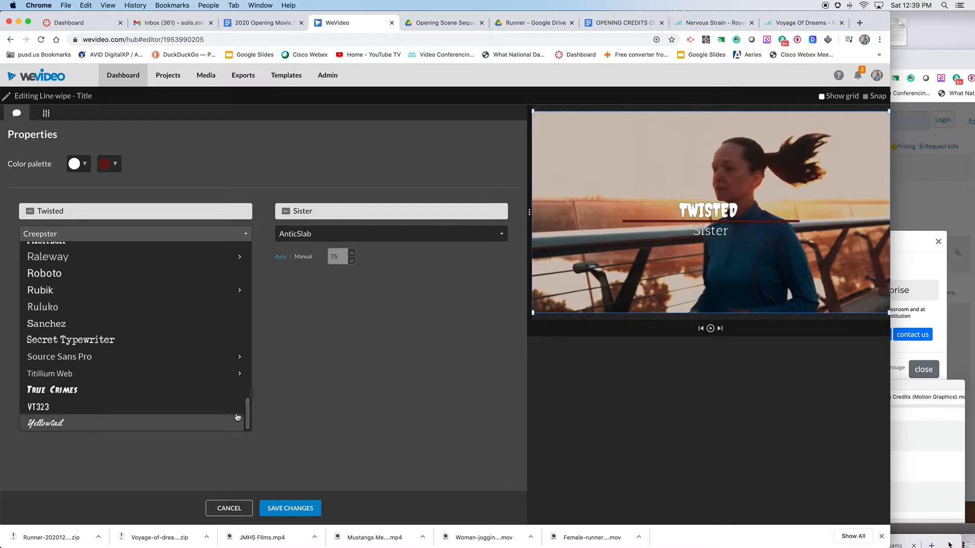
{"action": "left_click", "coordinate": [77, 392]}
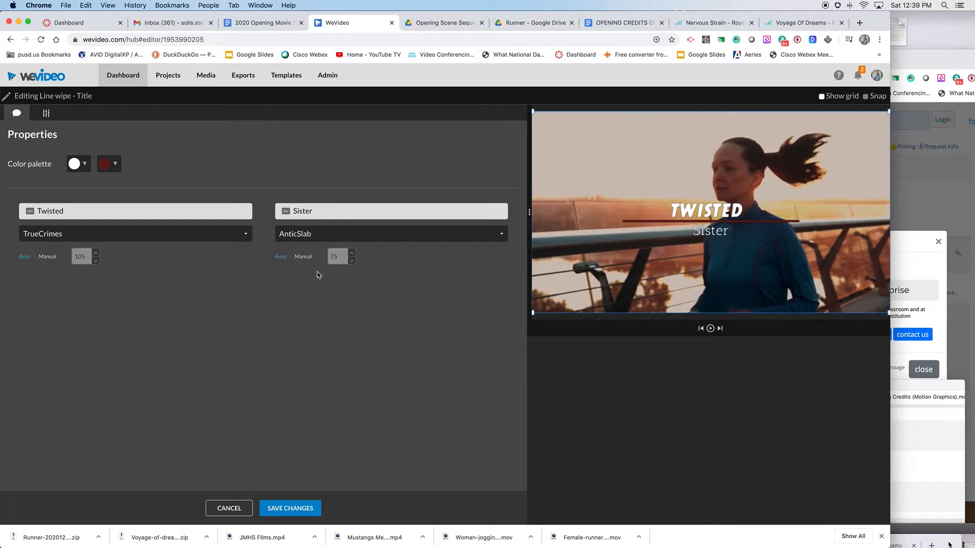
{"action": "left_click", "coordinate": [283, 508]}
Play back the restyled Twisted Sister title on the timeline.
{"action": "left_click_drag", "start_coordinate": [332, 350], "coordinate": [310, 350]}
{"action": "key", "text": "space"}
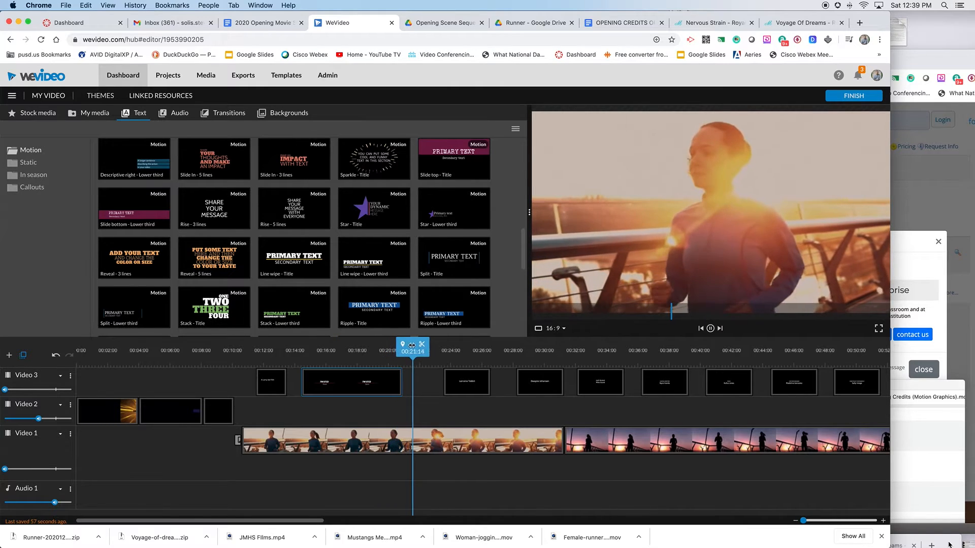
{"action": "left_click", "coordinate": [340, 346]}
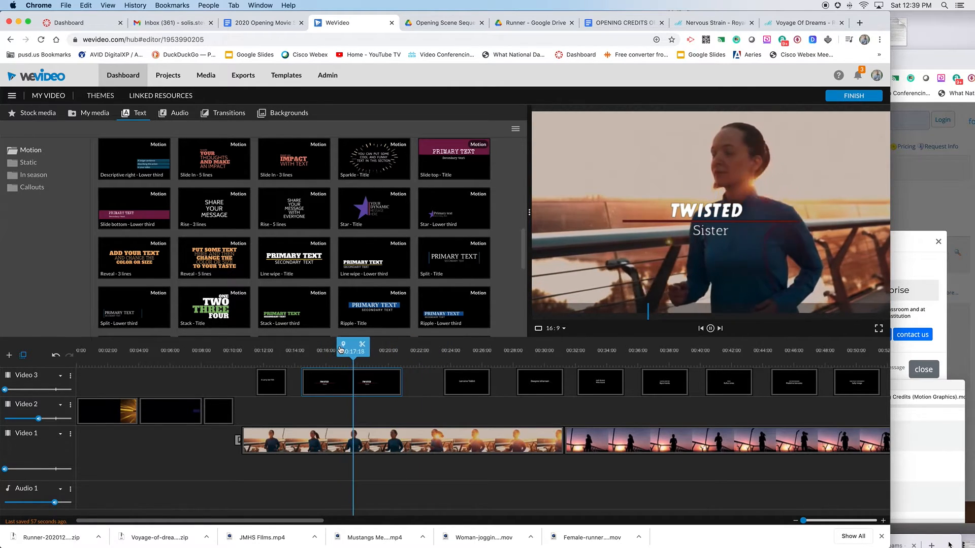
{"action": "left_click_drag", "start_coordinate": [347, 352], "coordinate": [312, 352]}
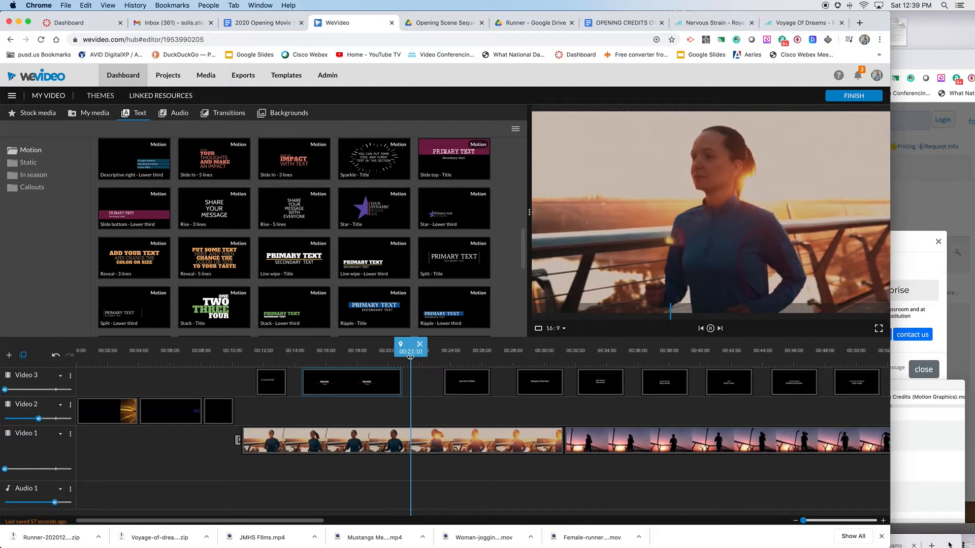
Replace the Twisted Sister title clip with the Star - Title template and play it back.
{"action": "left_click_drag", "start_coordinate": [410, 357], "coordinate": [305, 363]}
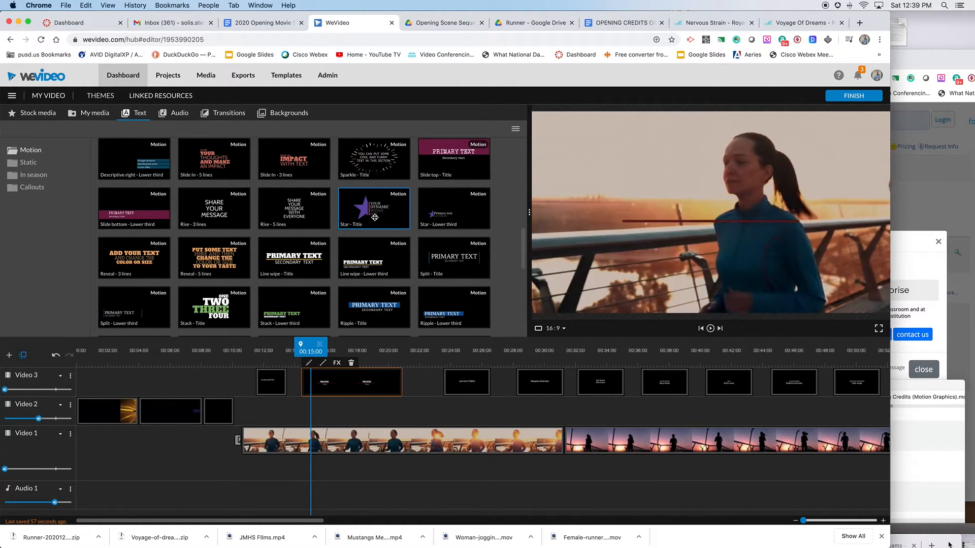
{"action": "left_click_drag", "start_coordinate": [374, 208], "coordinate": [336, 386]}
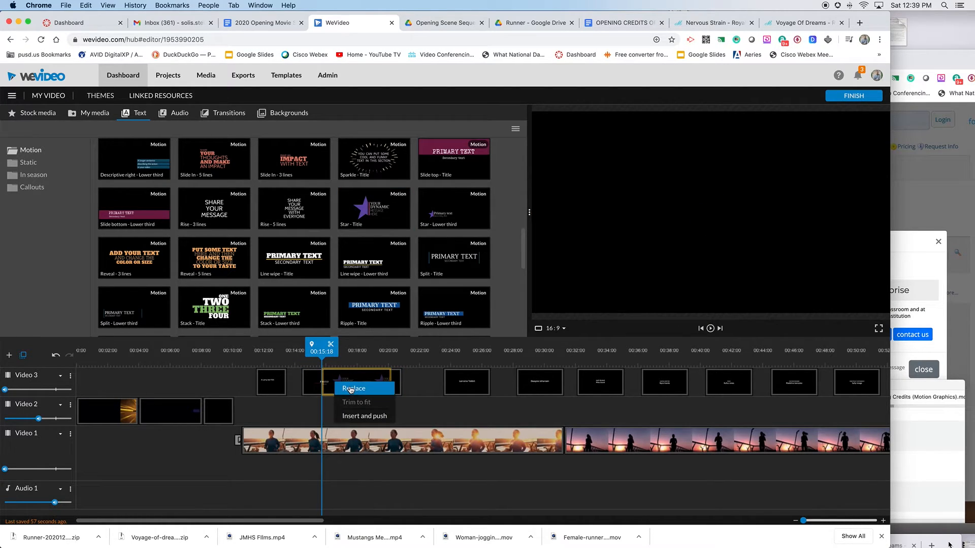
{"action": "left_click", "coordinate": [351, 390]}
{"action": "key", "text": "space"}
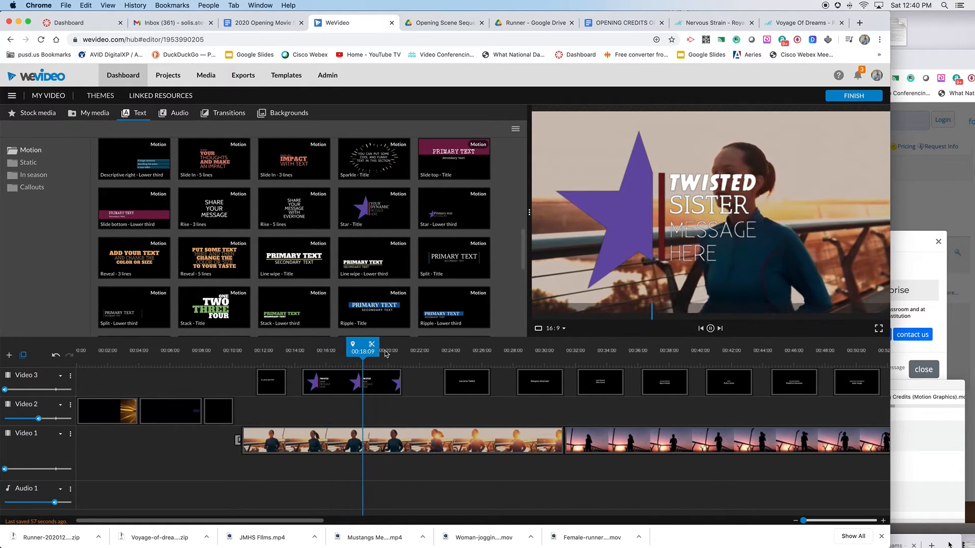
{"action": "key", "text": "space"}
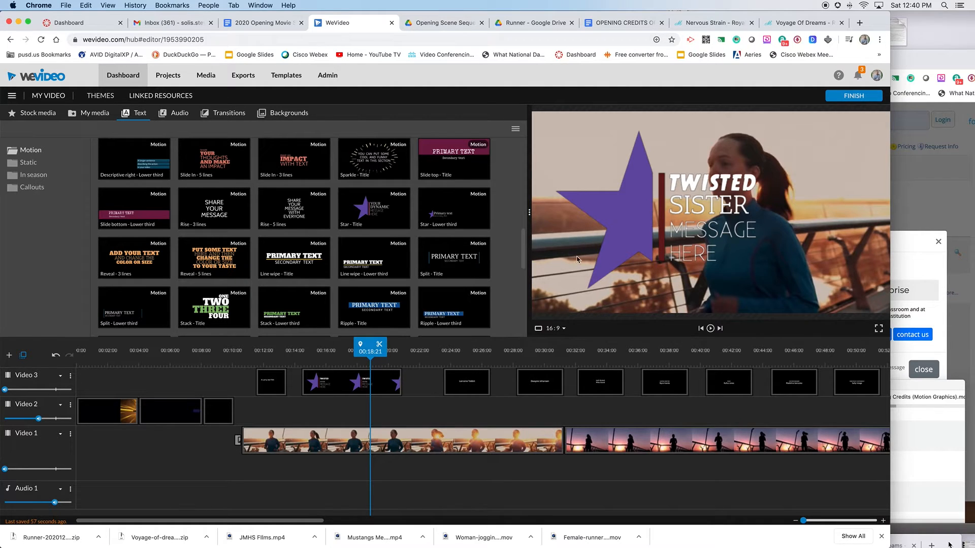
Replace the Twisted Sister title clip with the Step tilt - Title template.
{"action": "left_click", "coordinate": [335, 381]}
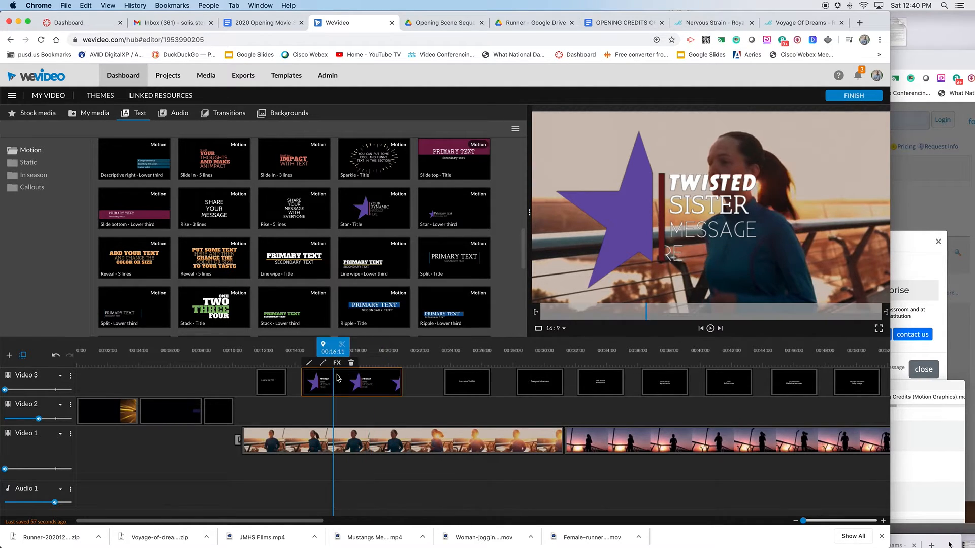
{"action": "scroll", "coordinate": [505, 172], "scroll_direction": "up", "scroll_amount": 10}
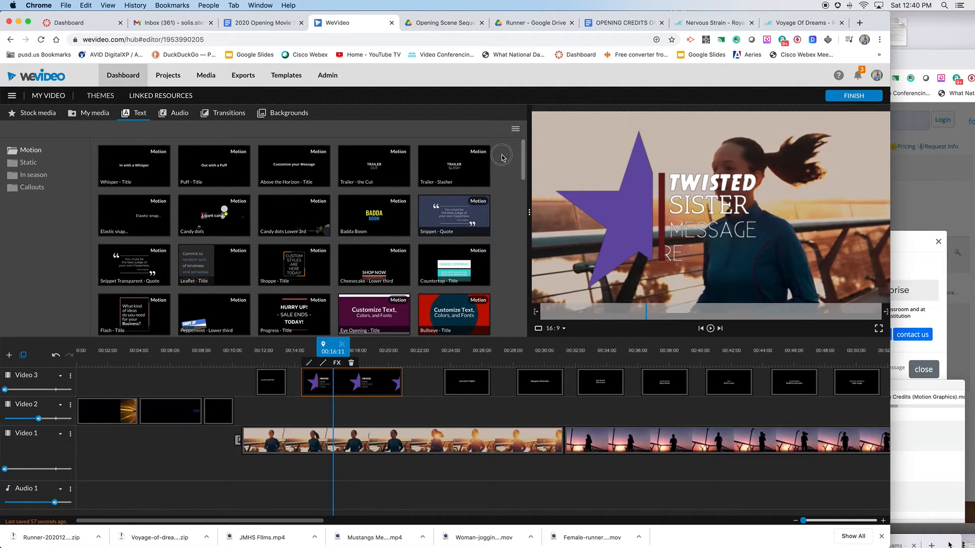
{"action": "scroll", "coordinate": [495, 203], "scroll_direction": "down", "scroll_amount": 10}
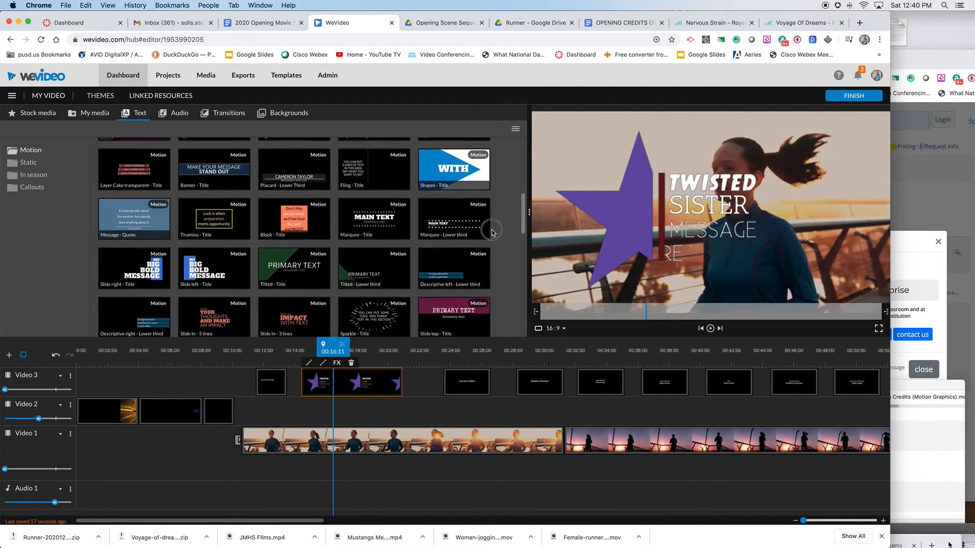
{"action": "scroll", "coordinate": [489, 248], "scroll_direction": "down", "scroll_amount": 5}
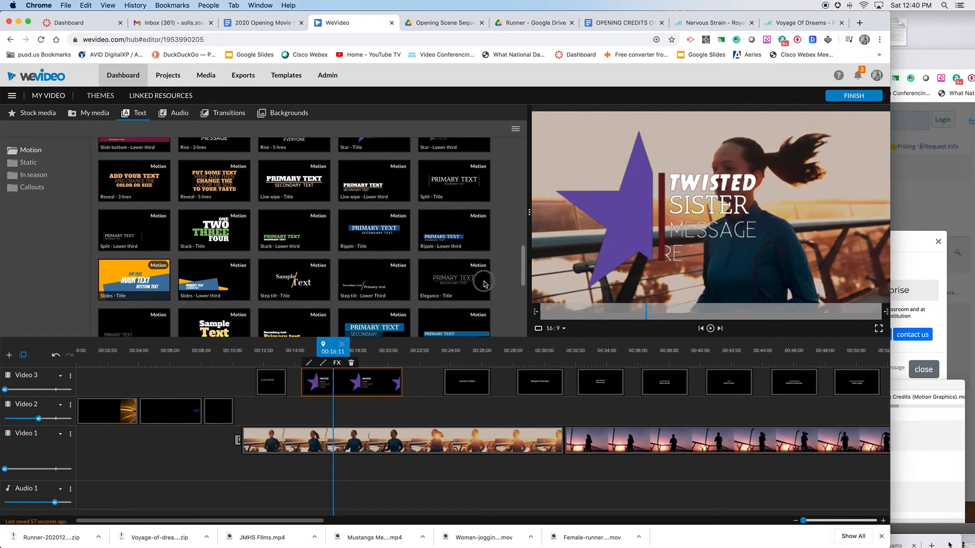
{"action": "left_click_drag", "start_coordinate": [294, 268], "coordinate": [317, 391]}
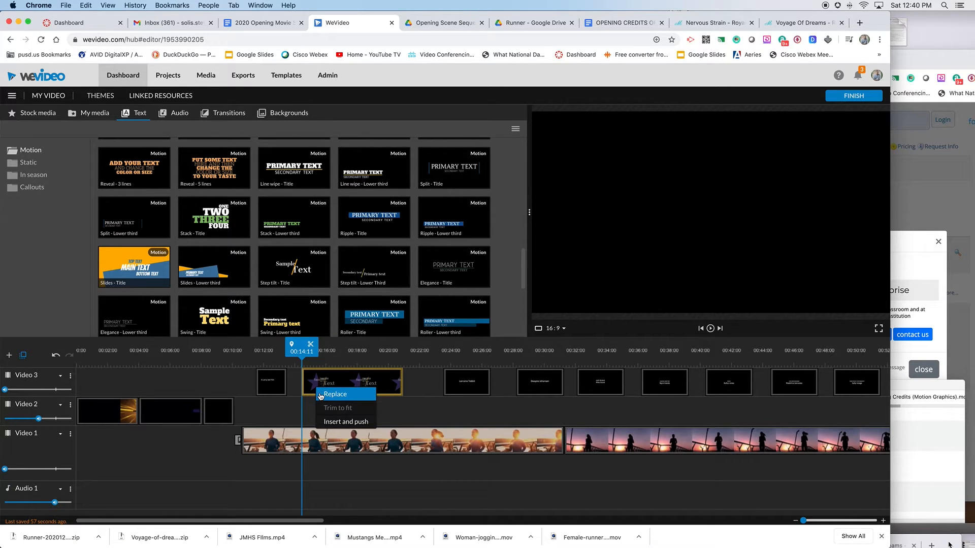
{"action": "left_click", "coordinate": [321, 395]}
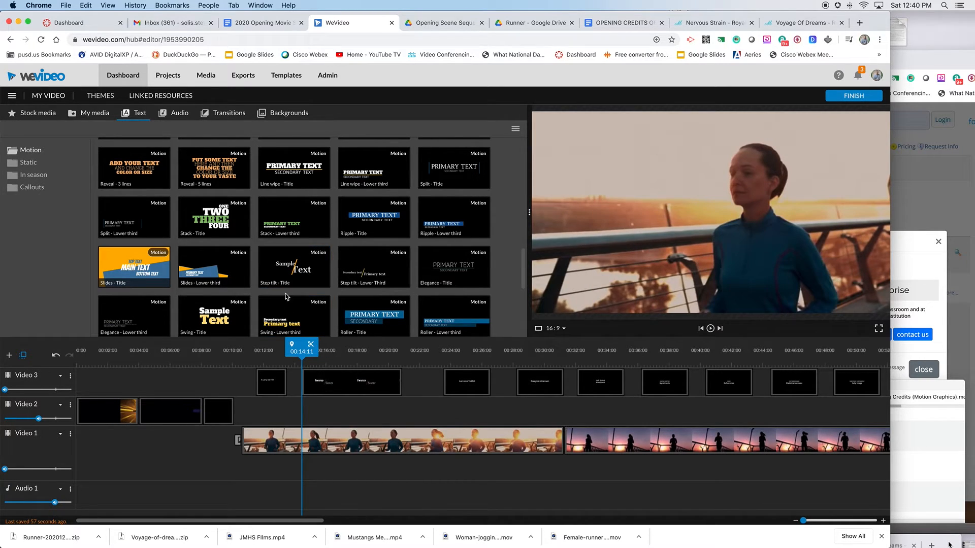
Play back the new Step tilt title over the runner footage.
{"action": "left_click_drag", "start_coordinate": [305, 352], "coordinate": [301, 353]}
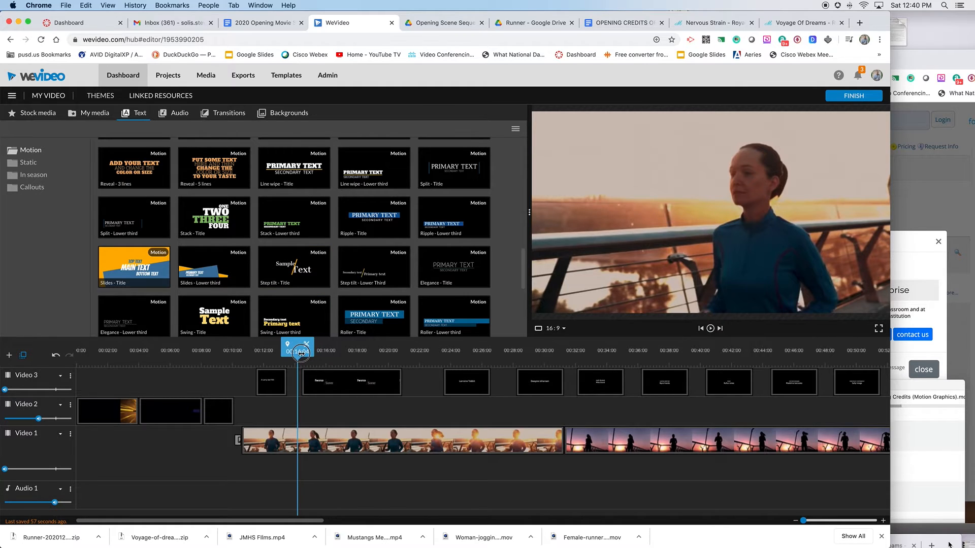
{"action": "key", "text": "space"}
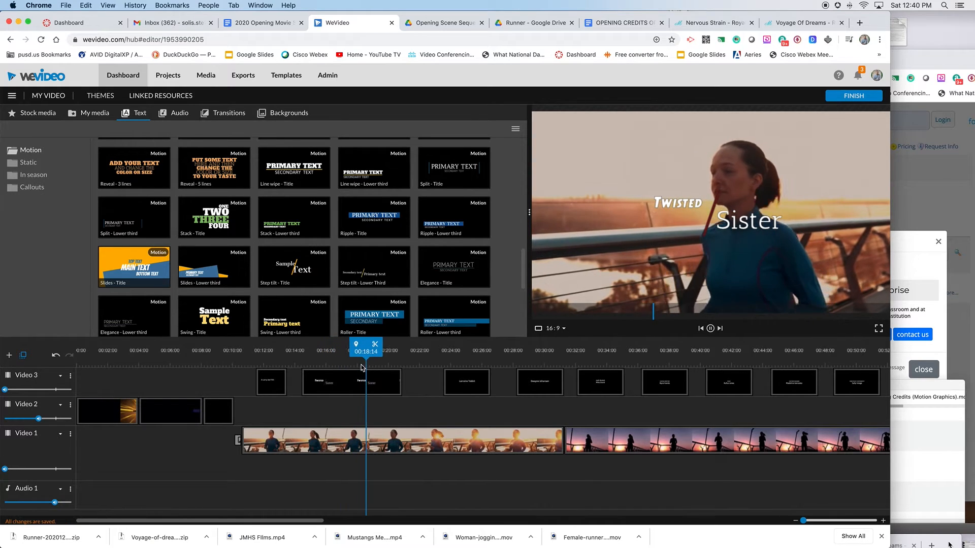
{"action": "key", "text": "space"}
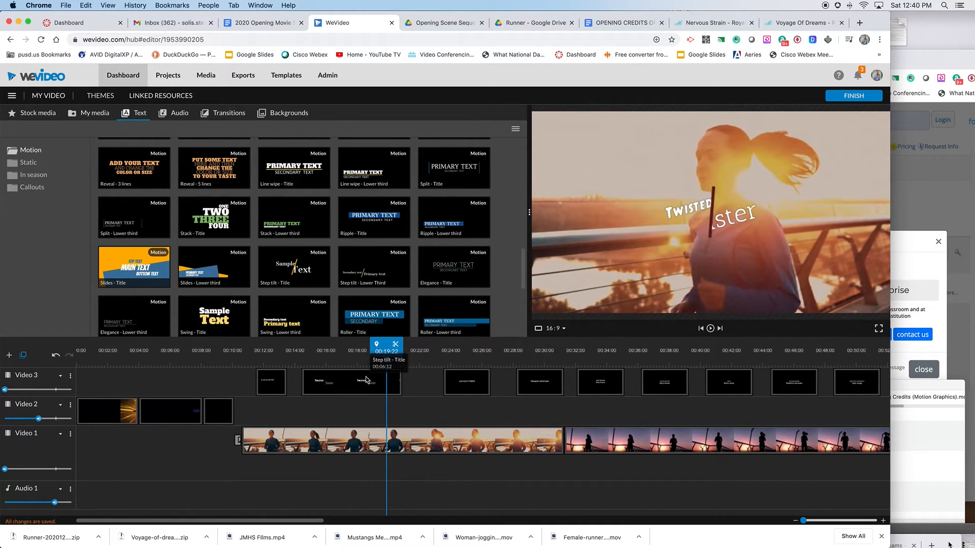
Reopen the Step tilt title, set the Twisted text size to 140, and save the changes.
{"action": "double_click", "coordinate": [324, 384]}
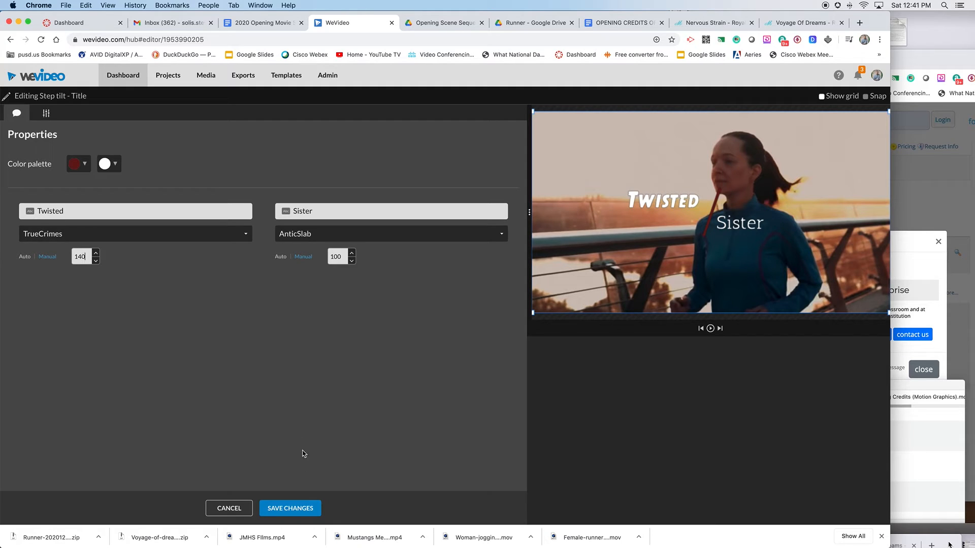
{"action": "left_click", "coordinate": [298, 510]}
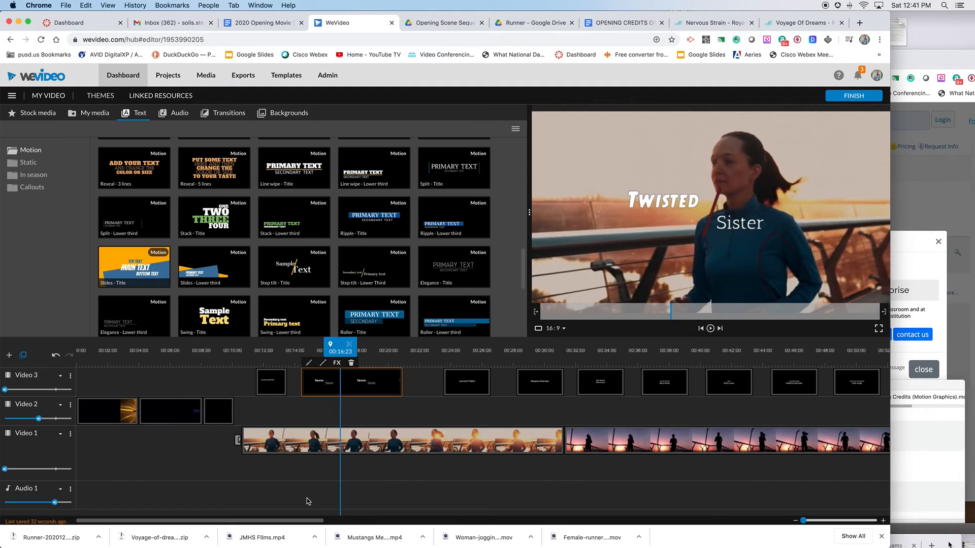
Play back the title sequence along the timeline to review all the credits.
{"action": "left_click_drag", "start_coordinate": [345, 352], "coordinate": [225, 351]}
{"action": "key", "text": "space"}
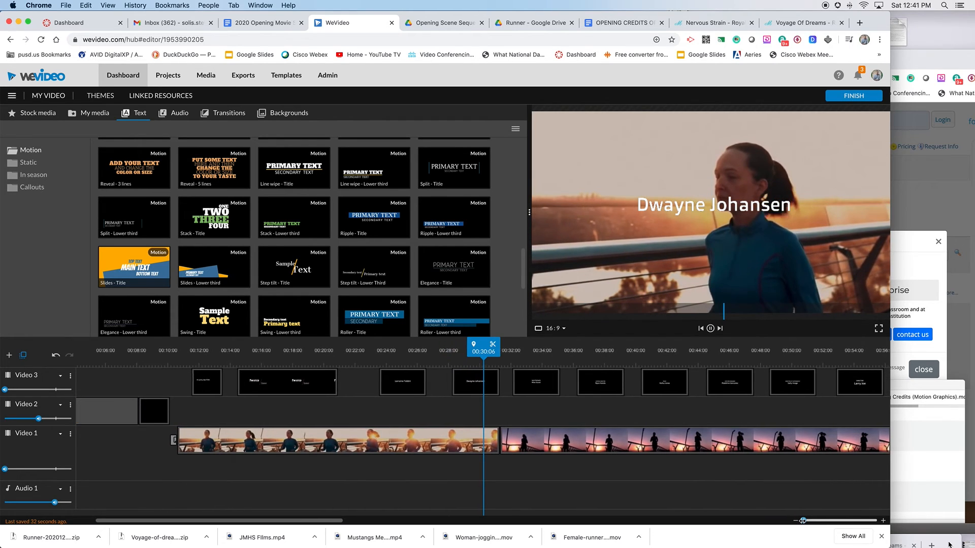
{"action": "left_click_drag", "start_coordinate": [802, 521], "coordinate": [800, 520]}
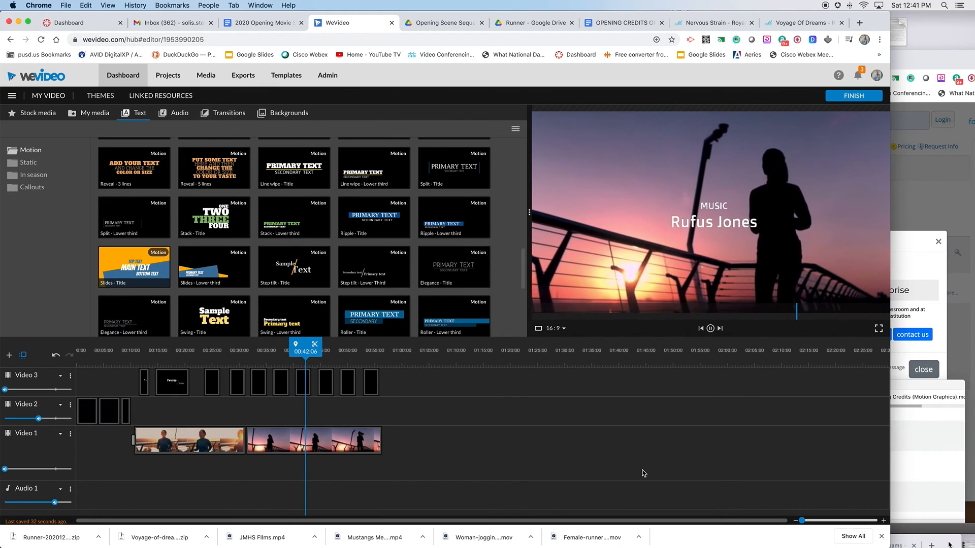
{"action": "key", "text": "space"}
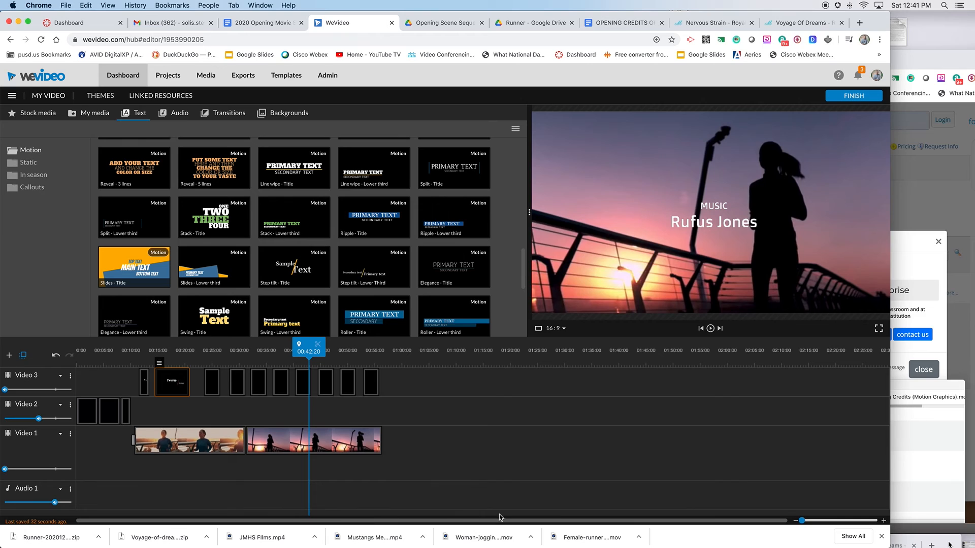
{"action": "left_click_drag", "start_coordinate": [312, 362], "coordinate": [411, 361]}
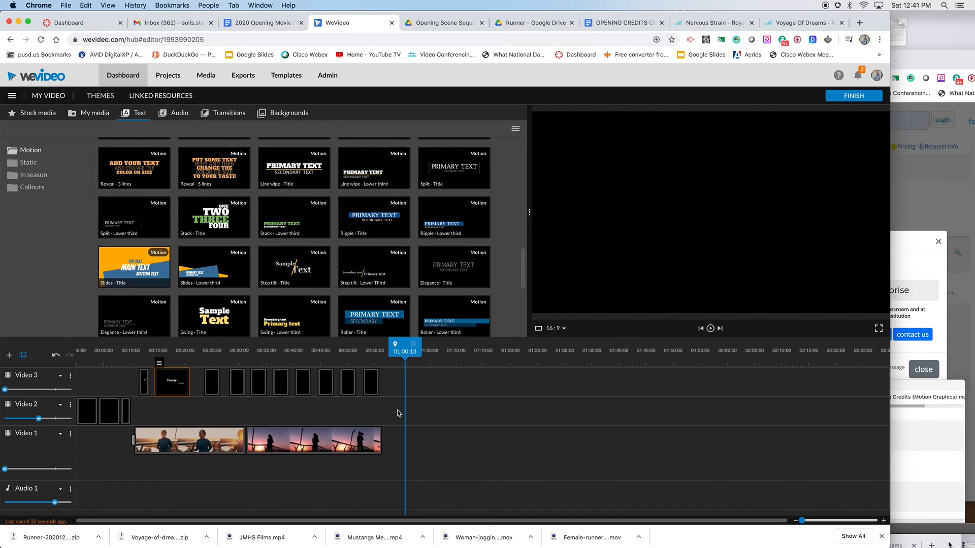